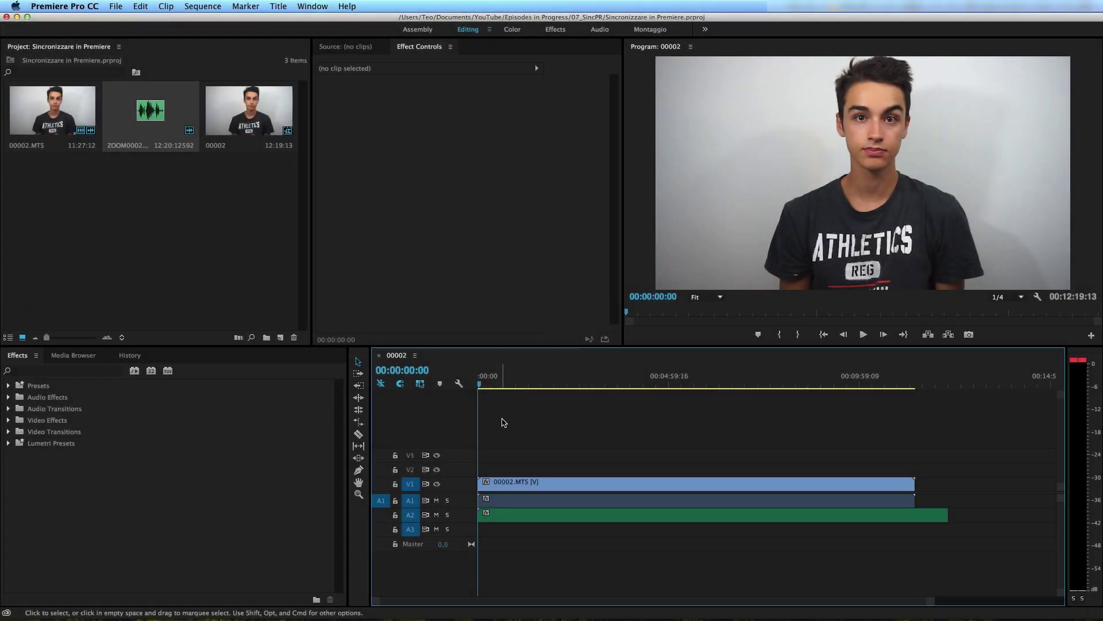
- Expand the A1 and A2 tracks, adjust Audio 1's height, and zoom the timeline to compare waveforms
left_click(500, 502)
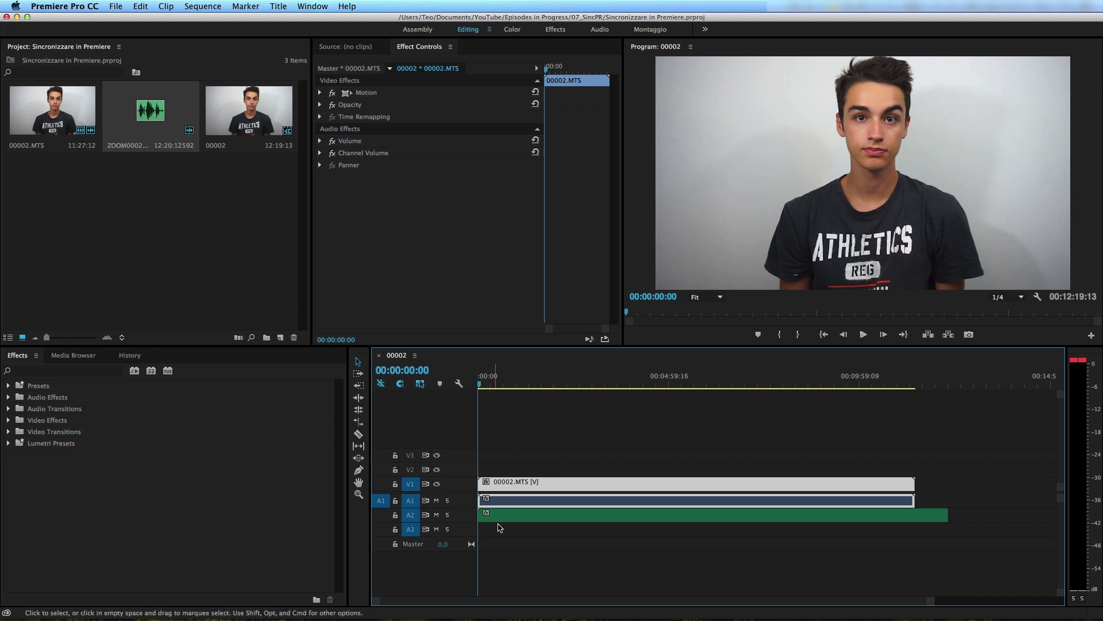
left_click(519, 543)
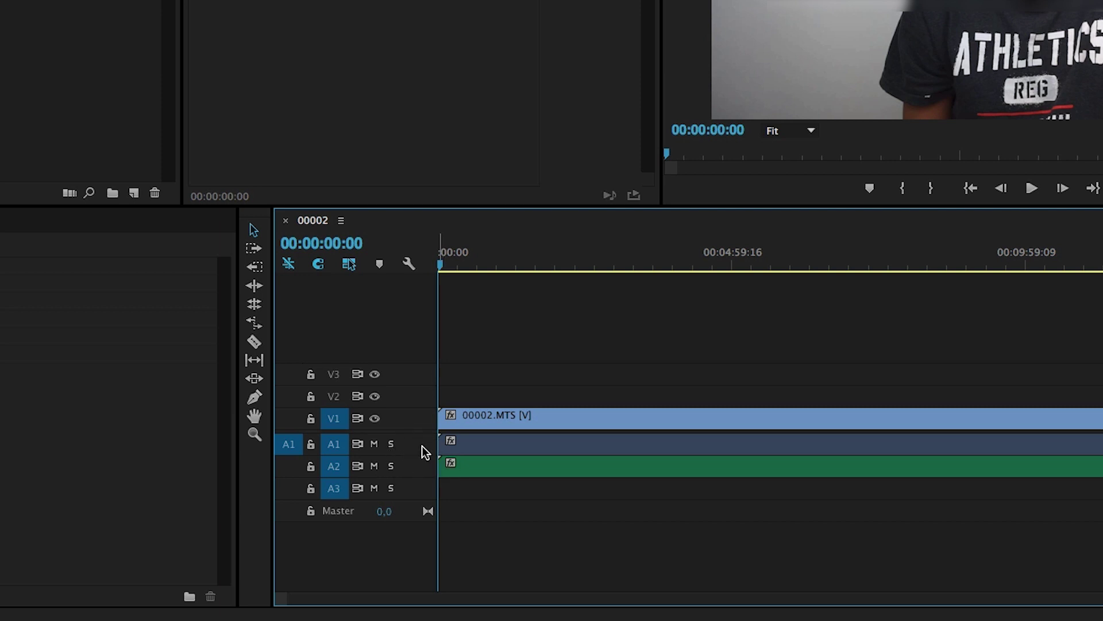
double_click(422, 450)
double_click(424, 510)
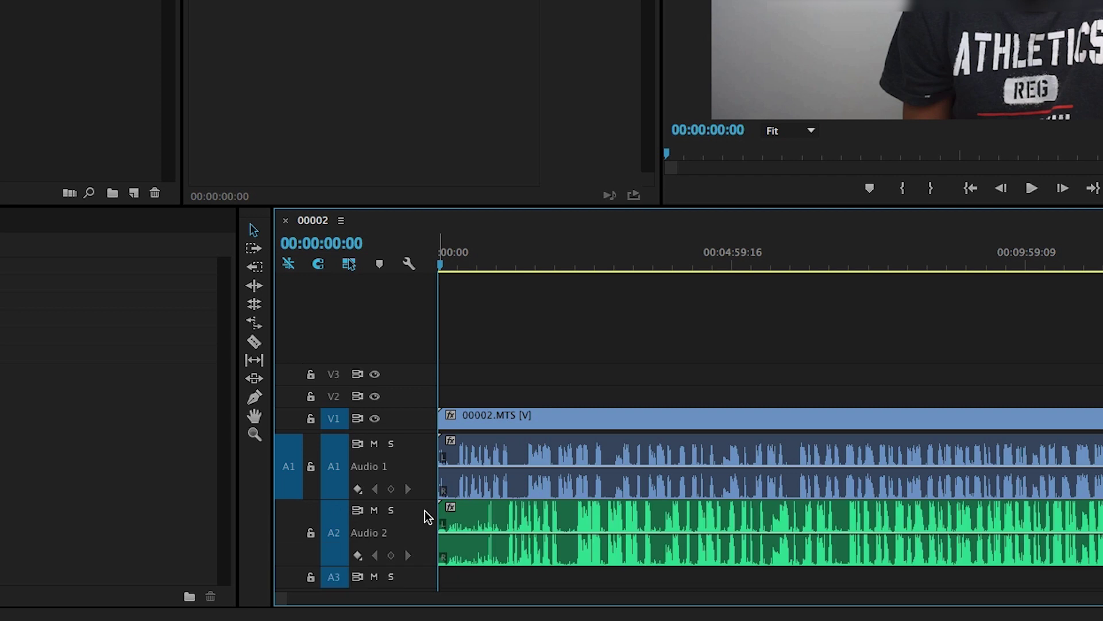
left_click_drag(418, 496, 415, 475)
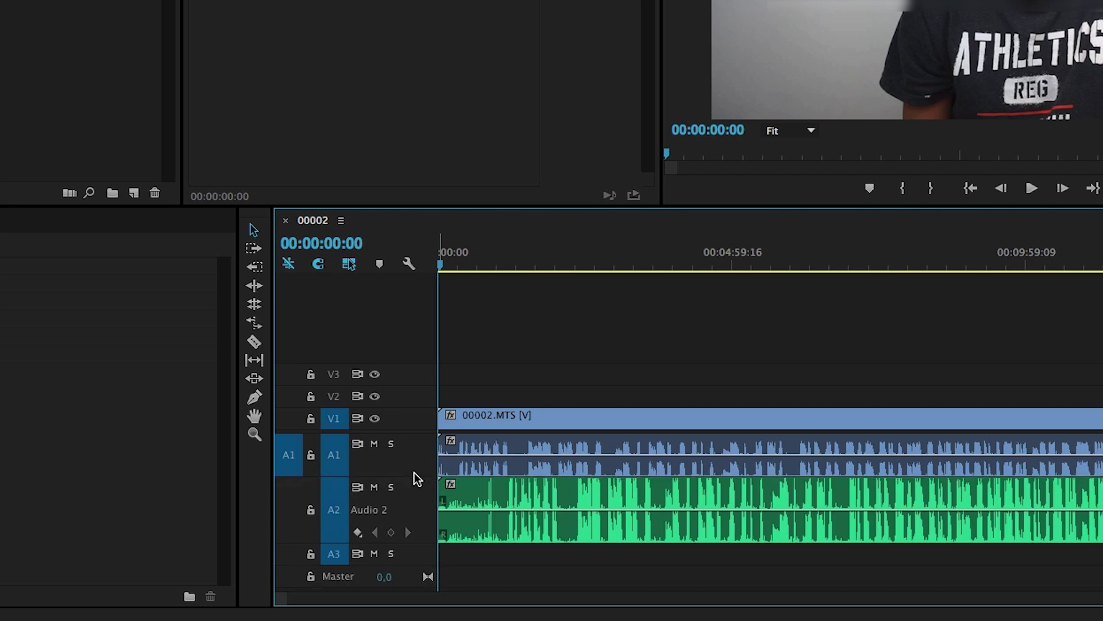
left_click_drag(419, 477, 431, 542)
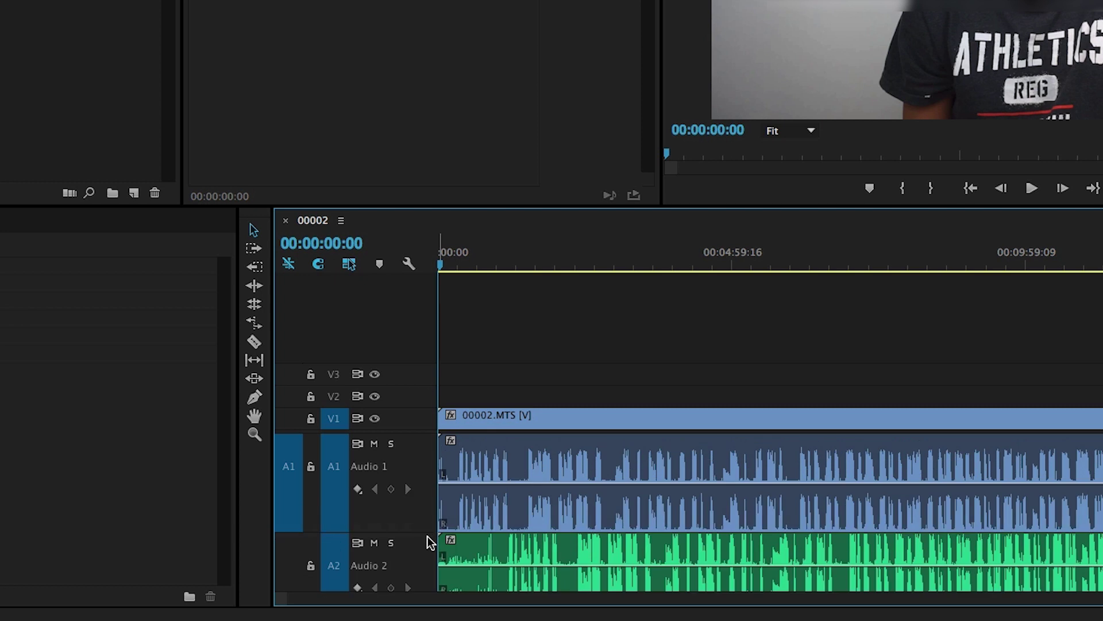
double_click(422, 457)
double_click(424, 448)
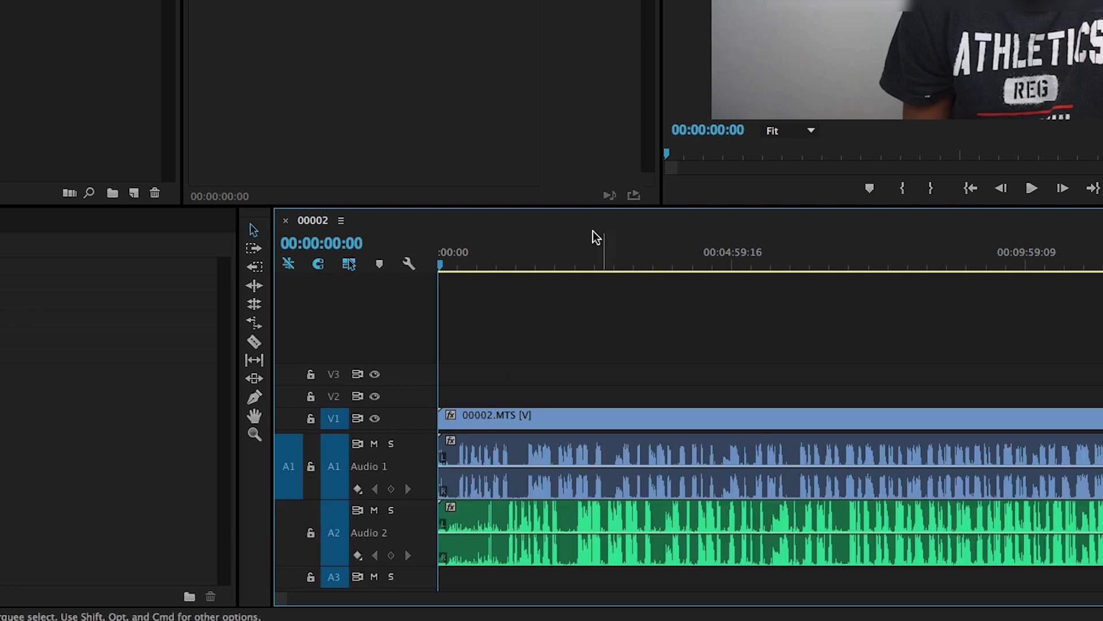
left_click_drag(959, 598, 636, 610)
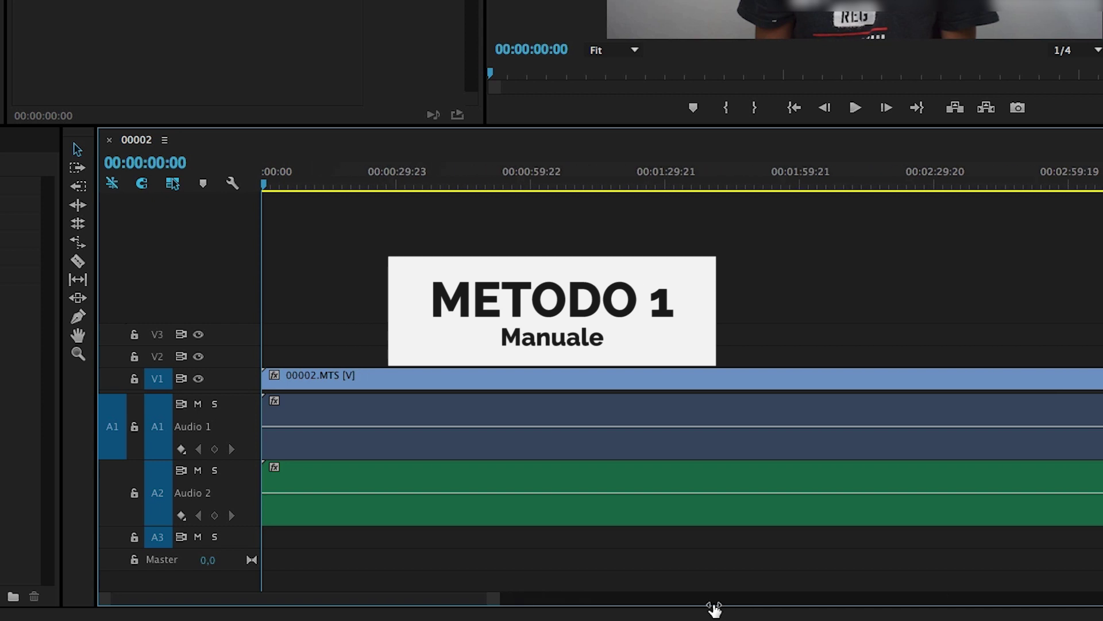
- Slide the 00002.MTS camera clip later toward the recorder audio, landing at 00:00:52:17
key("minus")
key("minus")
key("minus")
left_click_drag(580, 386, 667, 393)
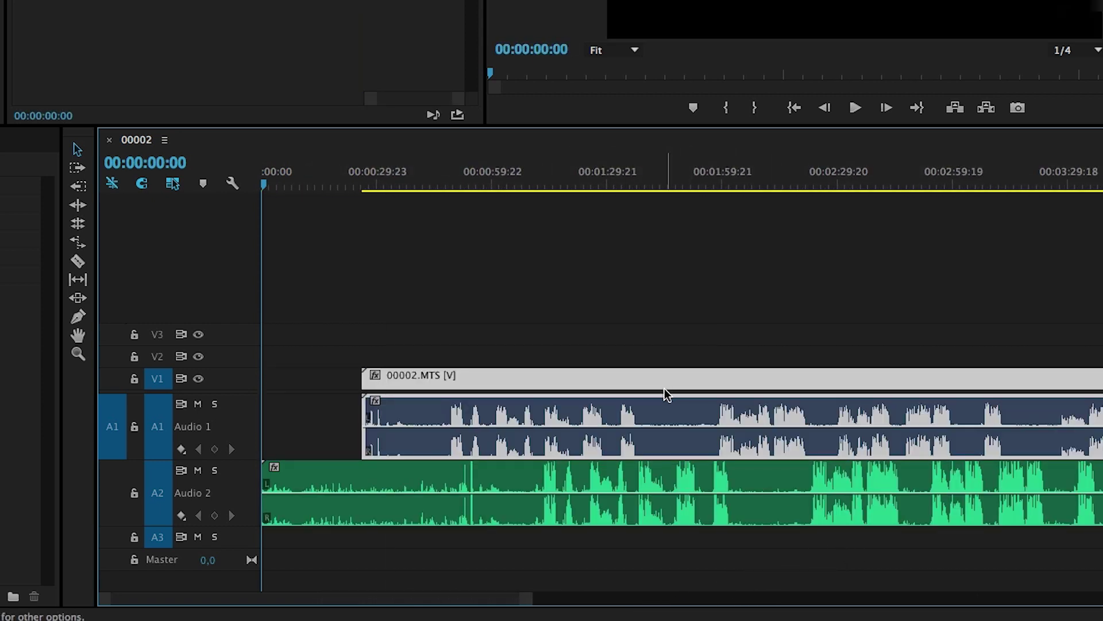
left_click_drag(743, 400, 801, 387)
left_click(463, 184)
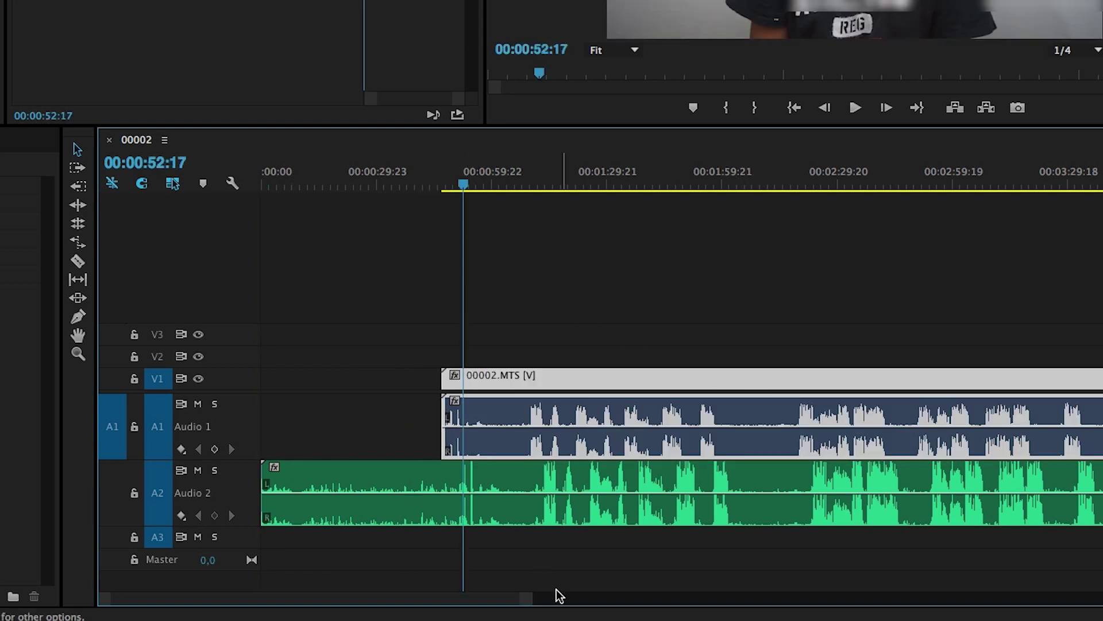
- Align the camera clip's clap with the recorder's clap at 00:00:54:23, then zoom back out
left_click_drag(528, 606, 437, 603)
left_click_drag(719, 373, 802, 383)
left_click(756, 181)
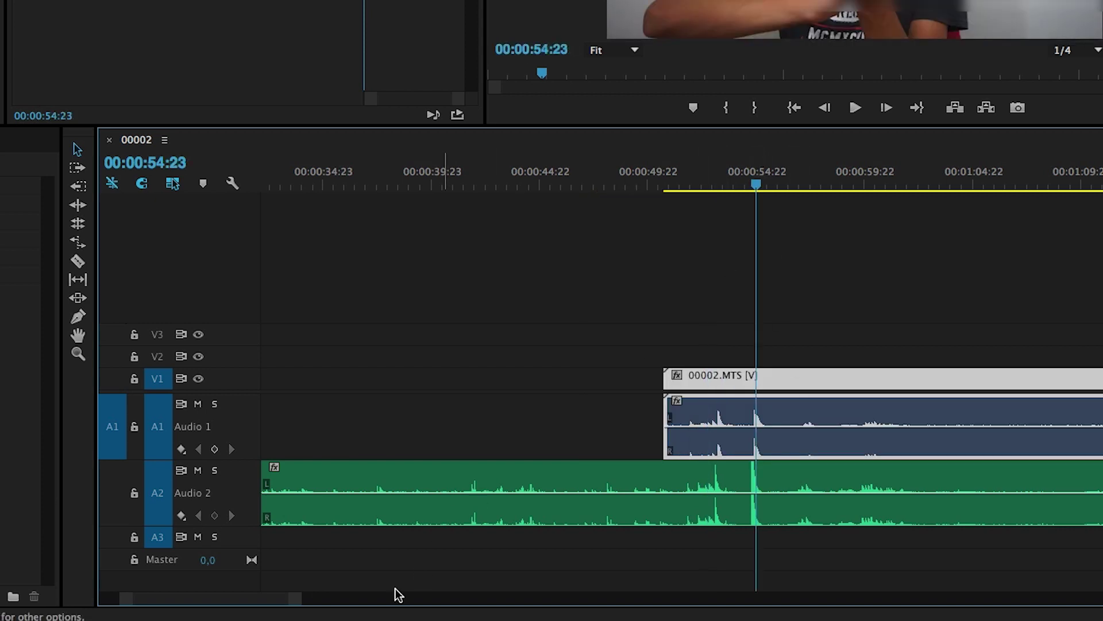
left_click_drag(293, 604, 172, 604)
left_click_drag(630, 389, 548, 390)
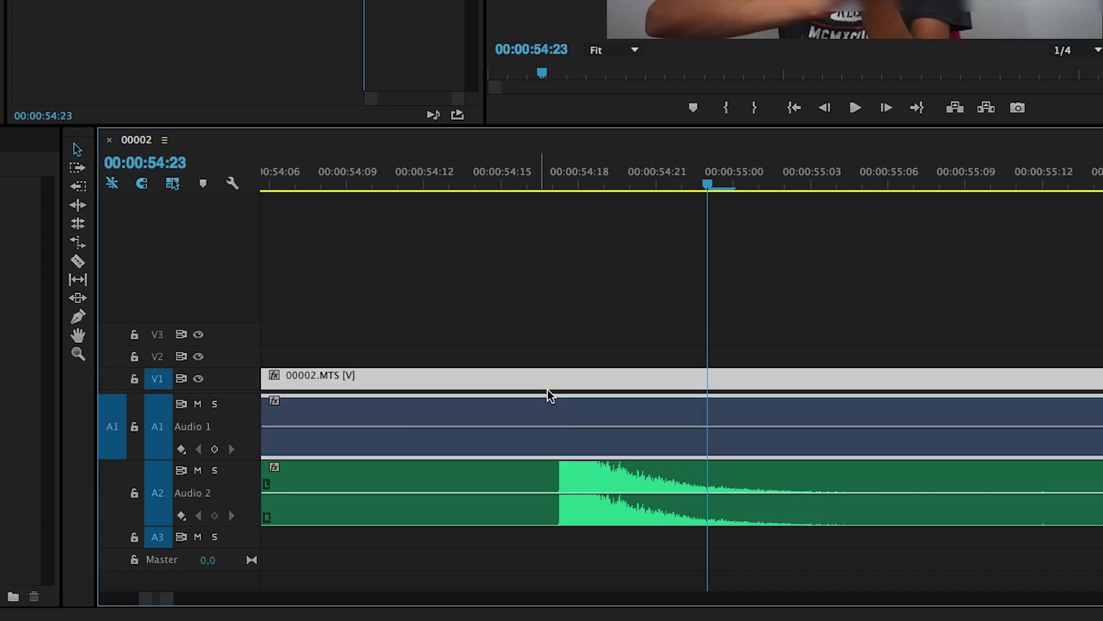
left_click_drag(176, 603, 961, 421)
- Delete the camera's own audio on A1 and link the video with the recorder audio
left_click(661, 354)
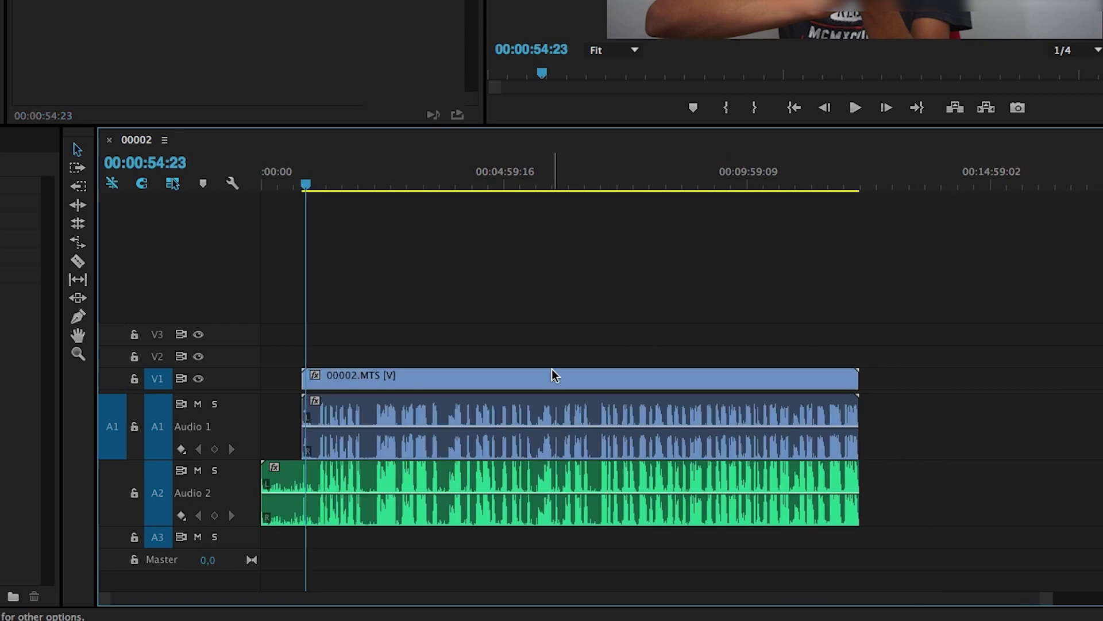
left_click(454, 422)
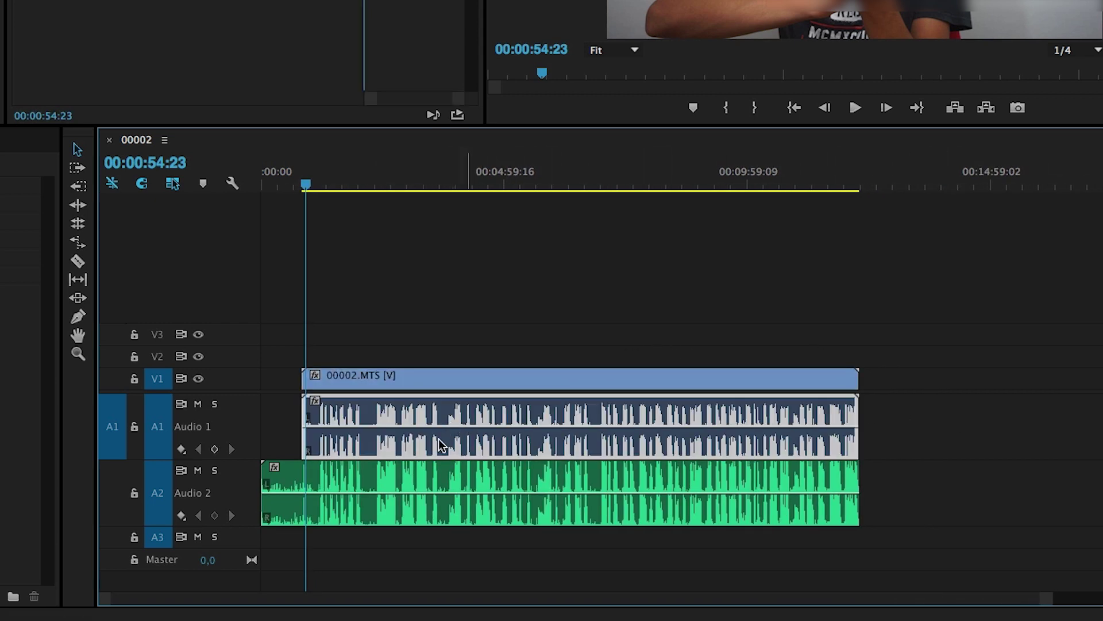
key("Delete")
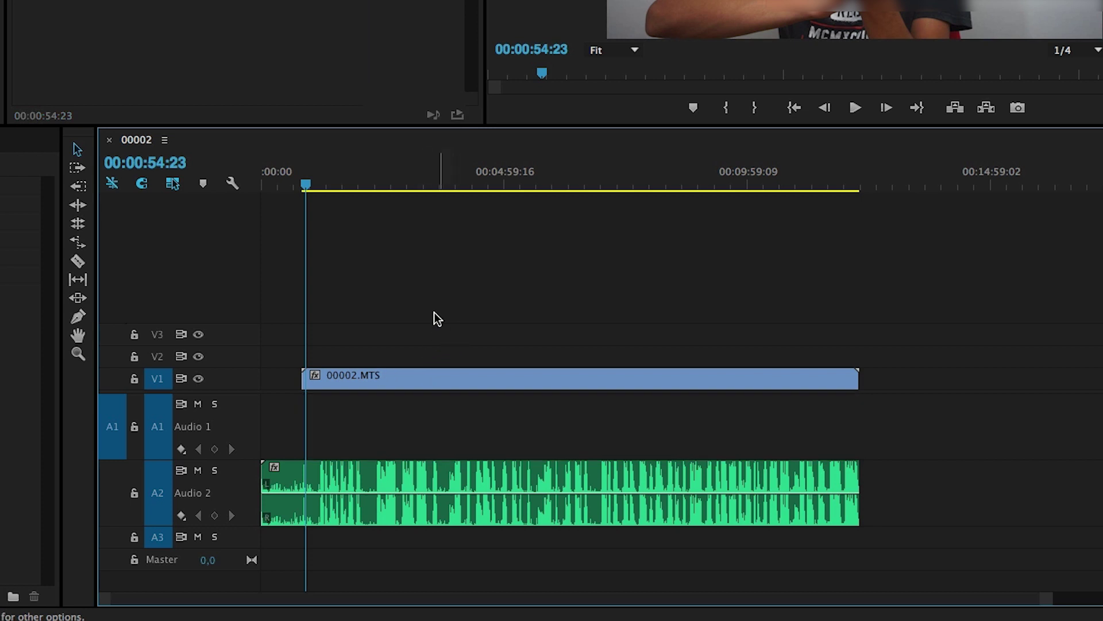
left_click_drag(420, 288, 563, 532)
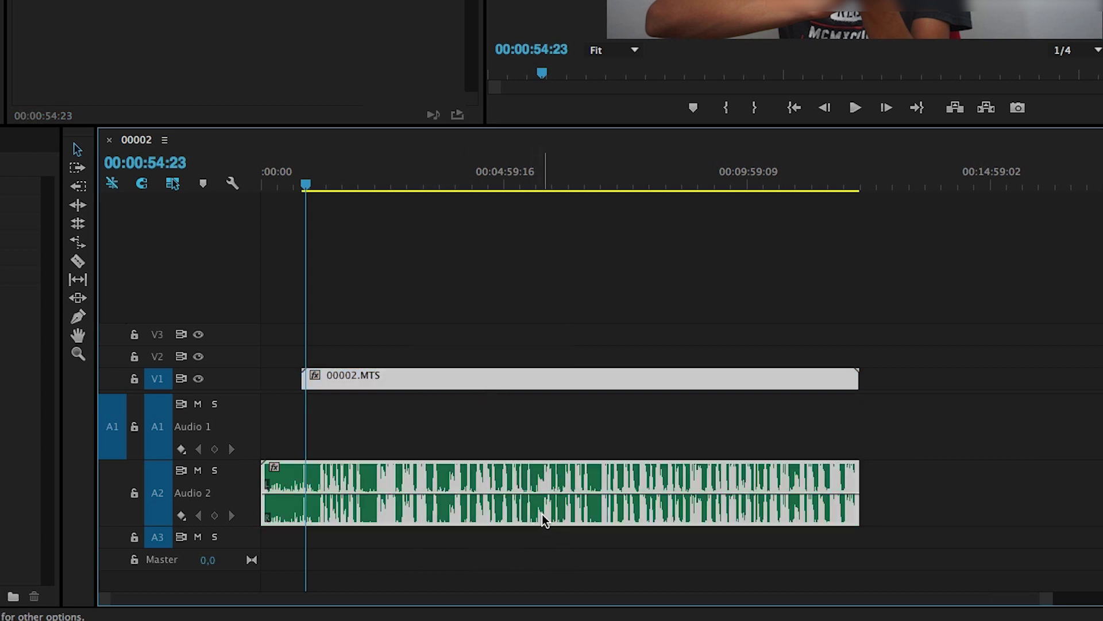
key("ctrl+l")
left_click(527, 325)
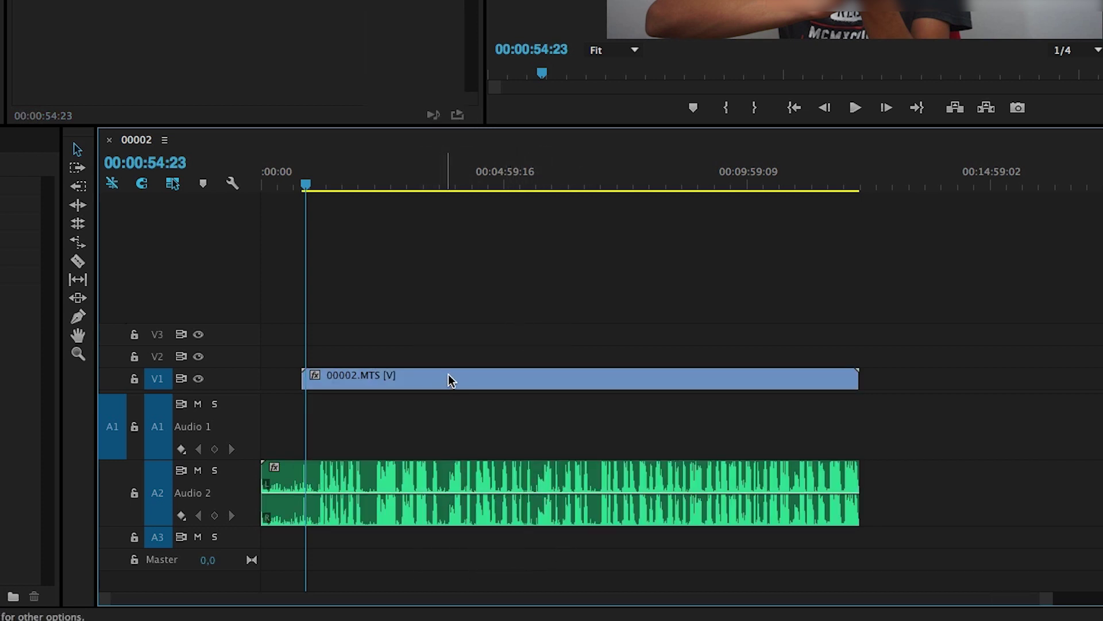
- Move the linked clips, then select 00002.MTS and ZOOM0002.WAV together in the Project panel
left_click_drag(451, 379, 552, 431)
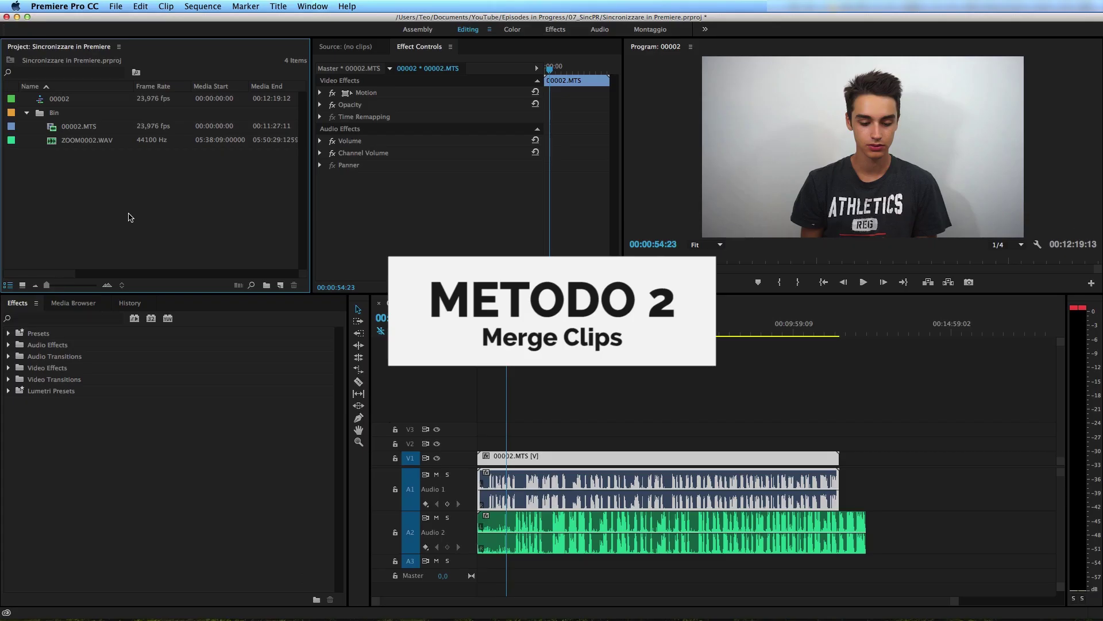
left_click(53, 133)
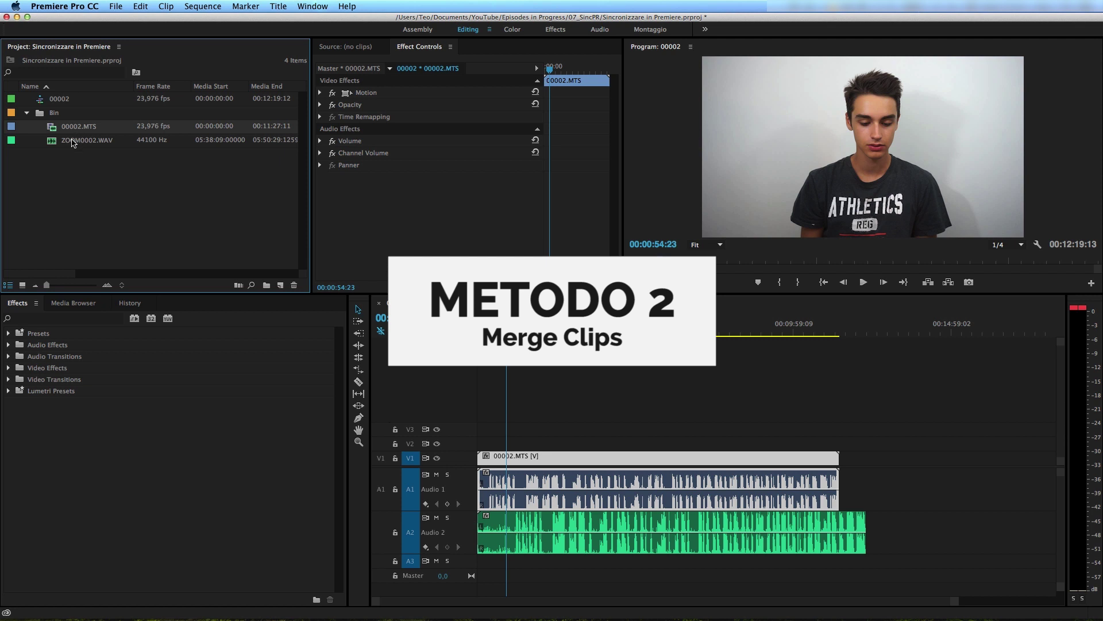
left_click(69, 143, "shift")
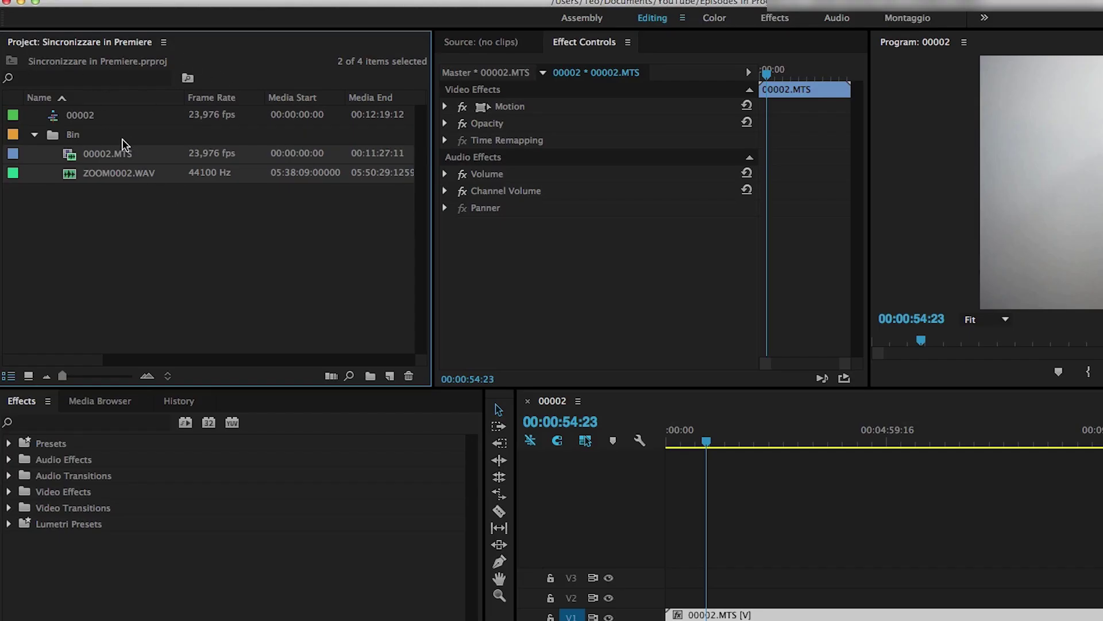
- Merge 00002.MTS and ZOOM0002.WAV into '00002.MTS – Merged', synchronized by Audio
right_click(96, 155)
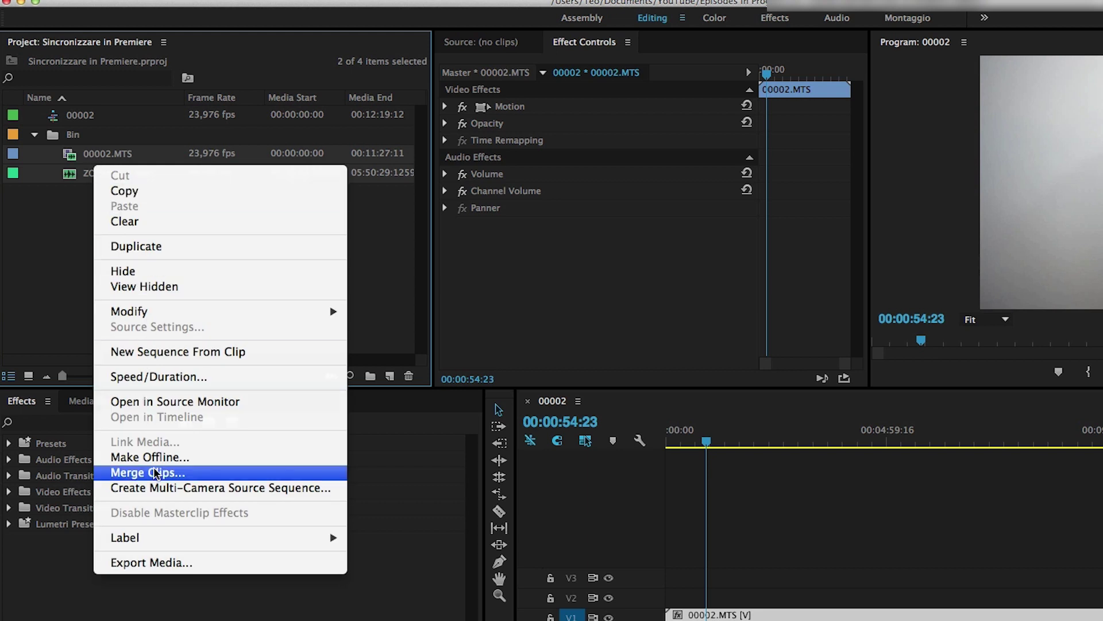
left_click(176, 479)
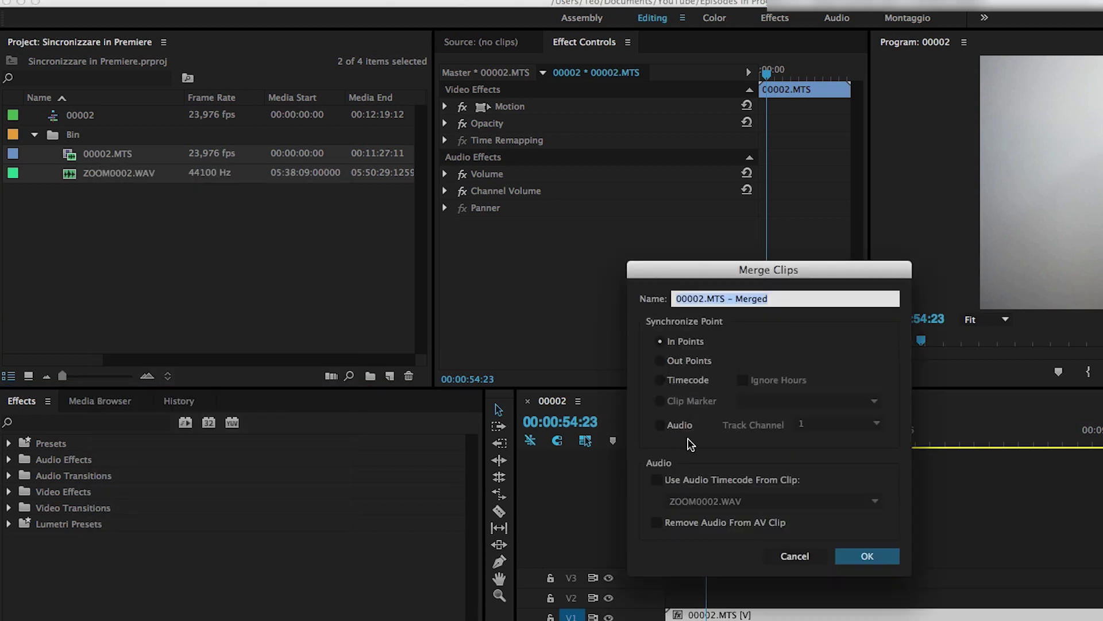
left_click(661, 425)
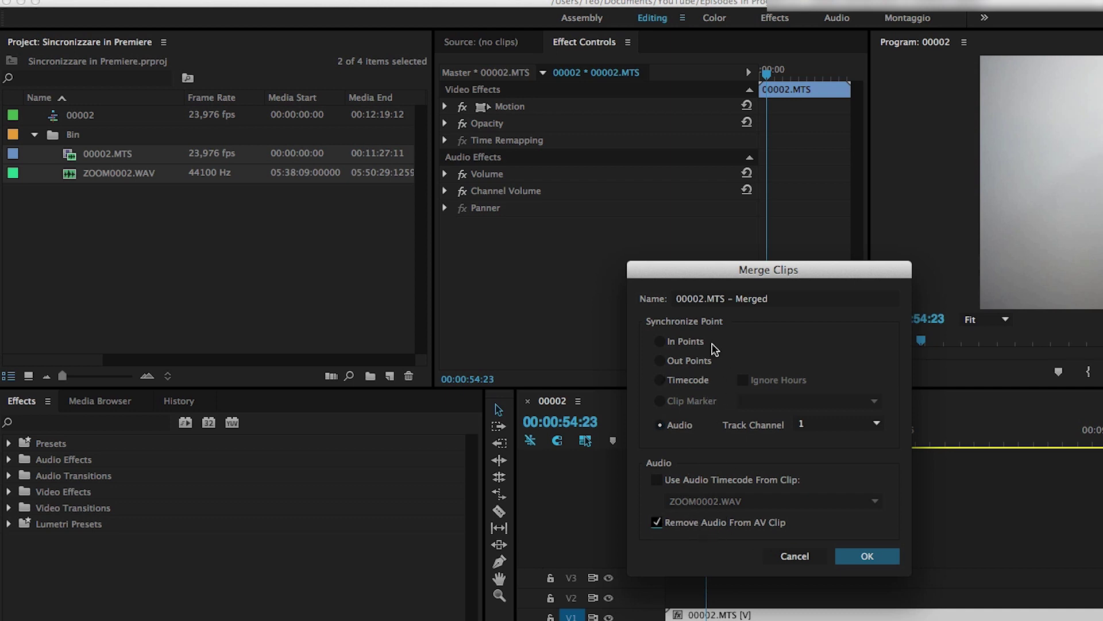
left_click(776, 301)
left_click_drag(772, 302, 664, 297)
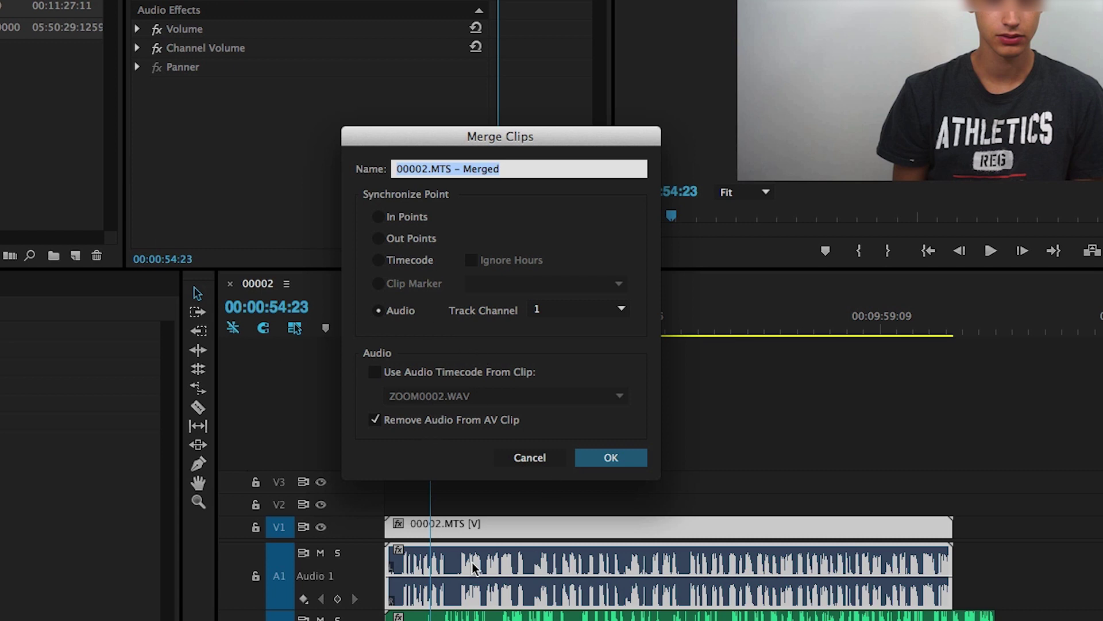
left_click(613, 459)
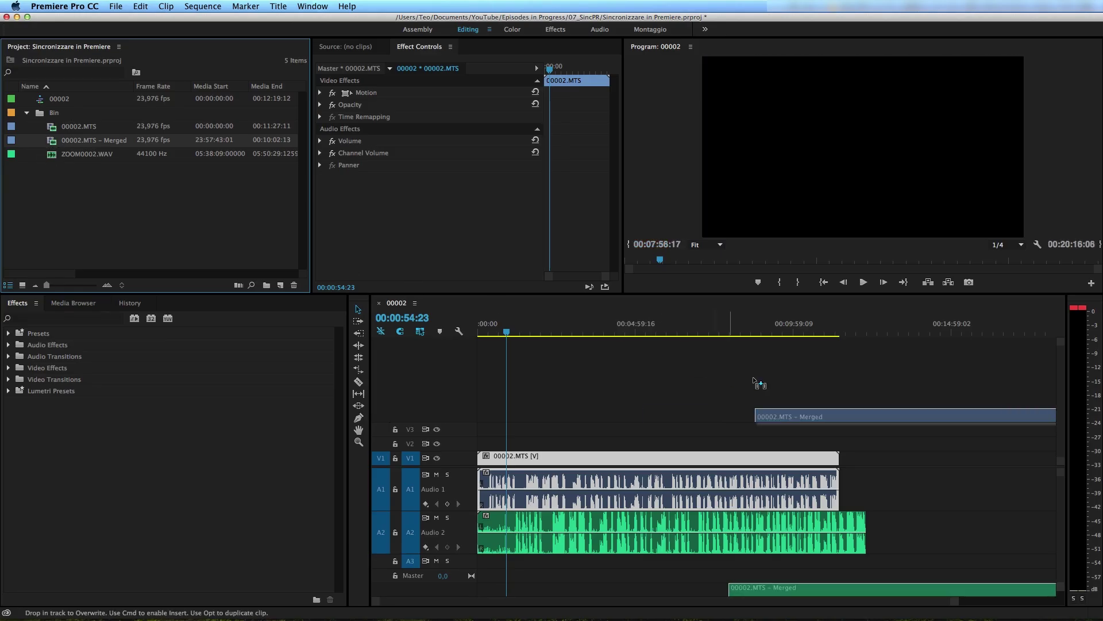
- Place '00002.MTS – Merged' in sequence 00002 after the first clip and play it back
left_click_drag(104, 154, 942, 460)
left_click(952, 330)
key("space")
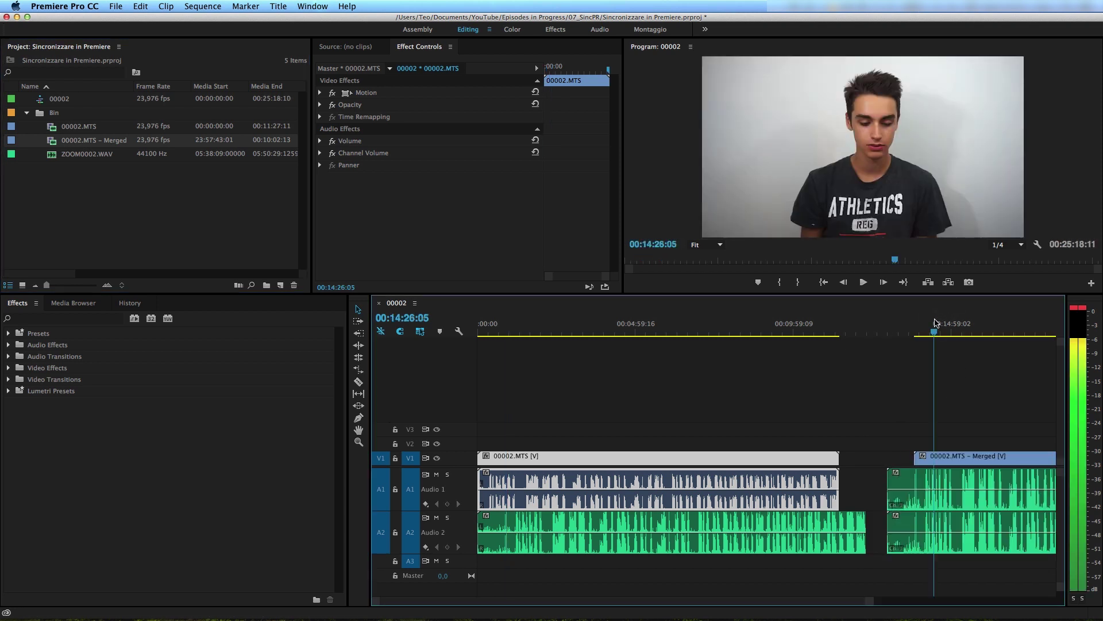
left_click_drag(914, 395, 961, 500)
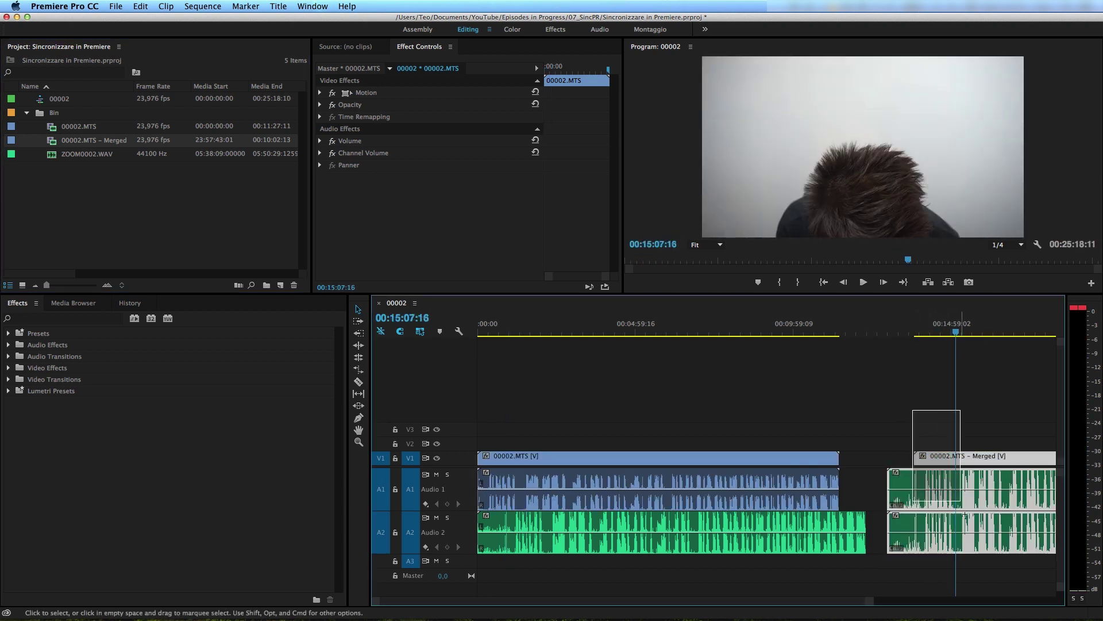
left_click(944, 397)
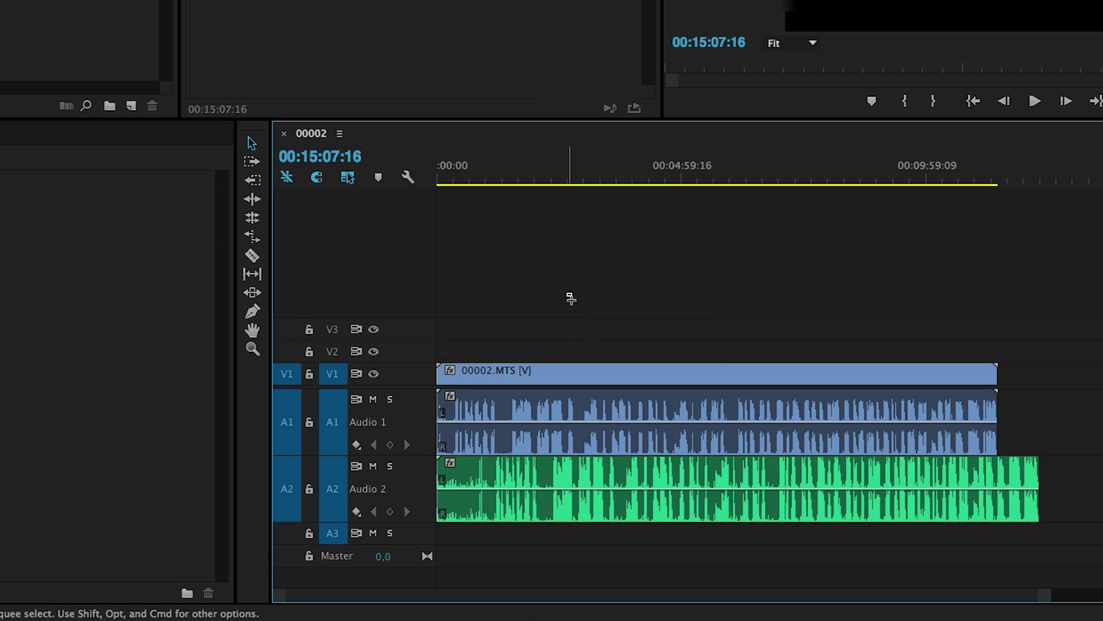
- Select the V1, A1 and A2 clips and set Synchronize Clips to sync by Audio
left_click_drag(570, 299, 759, 577)
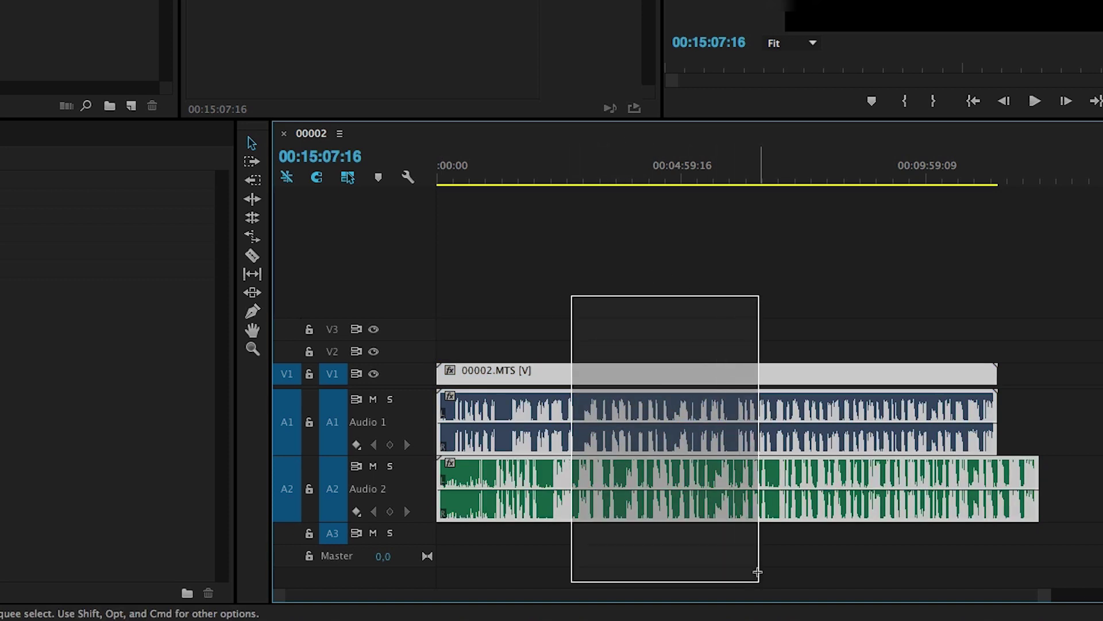
left_click_drag(493, 311, 620, 475)
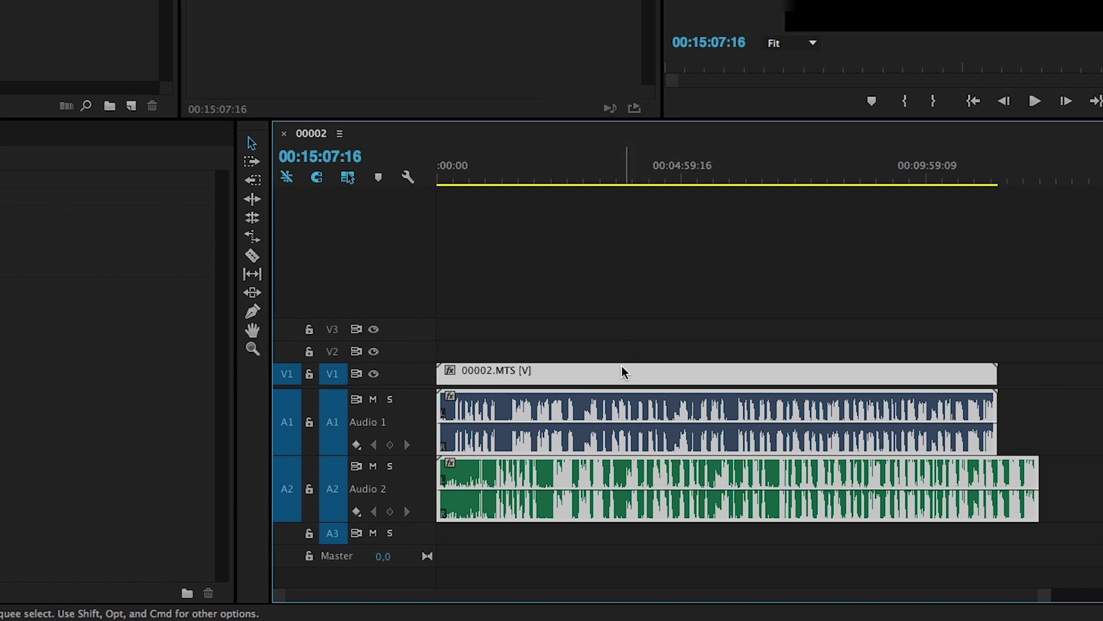
right_click(593, 377)
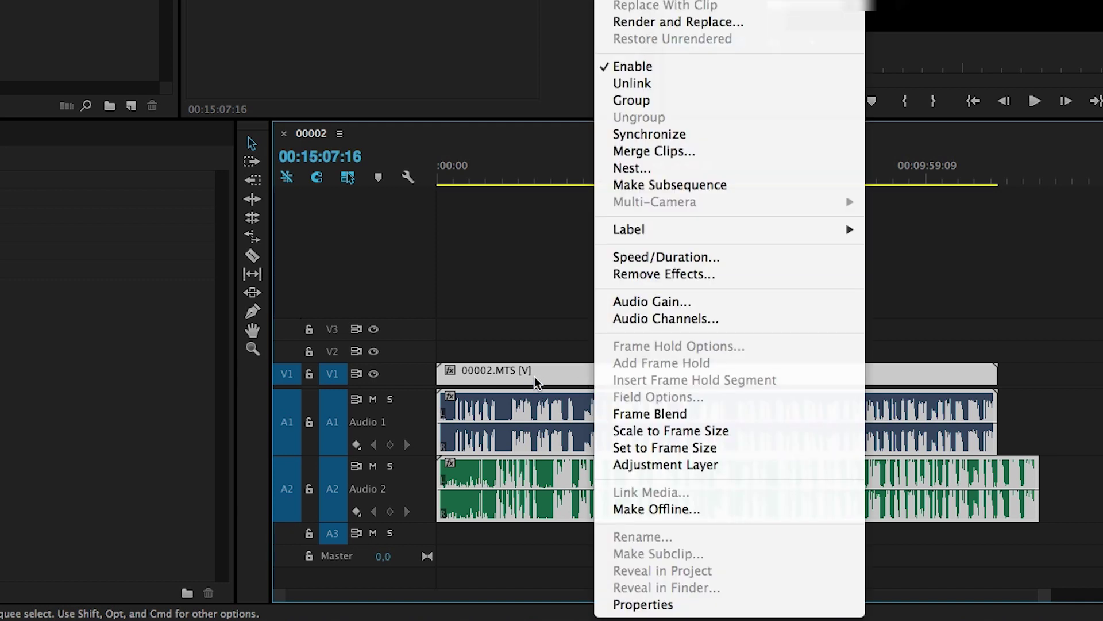
left_click(698, 134)
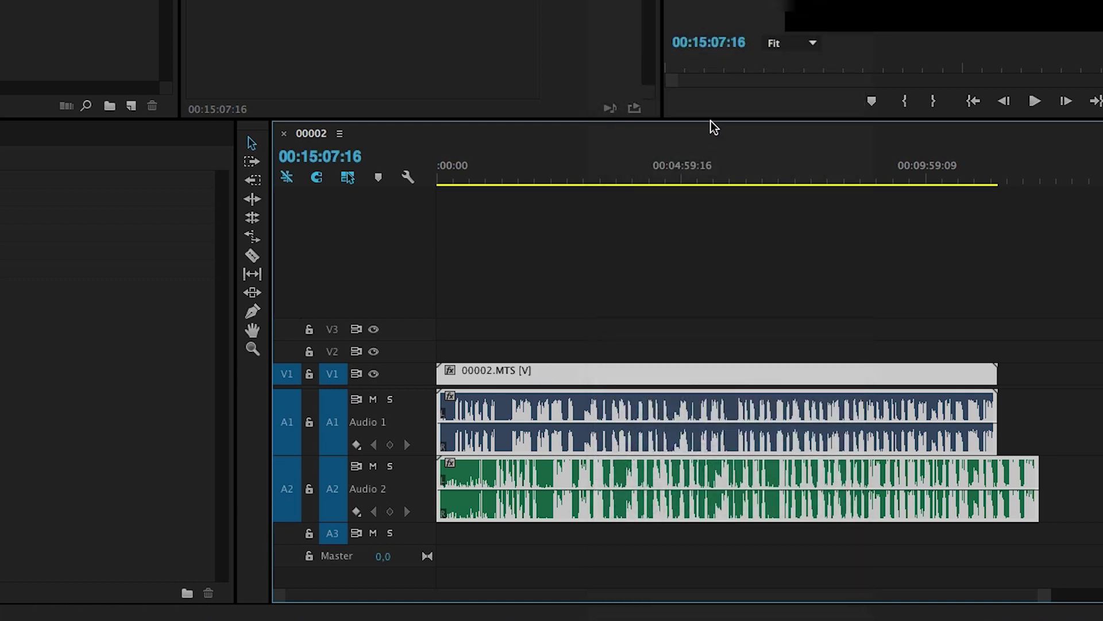
left_click(458, 201)
- Apply the audio sync and check the aligned clips at 00:01:06:13, zooming the timeline in
left_click(591, 243)
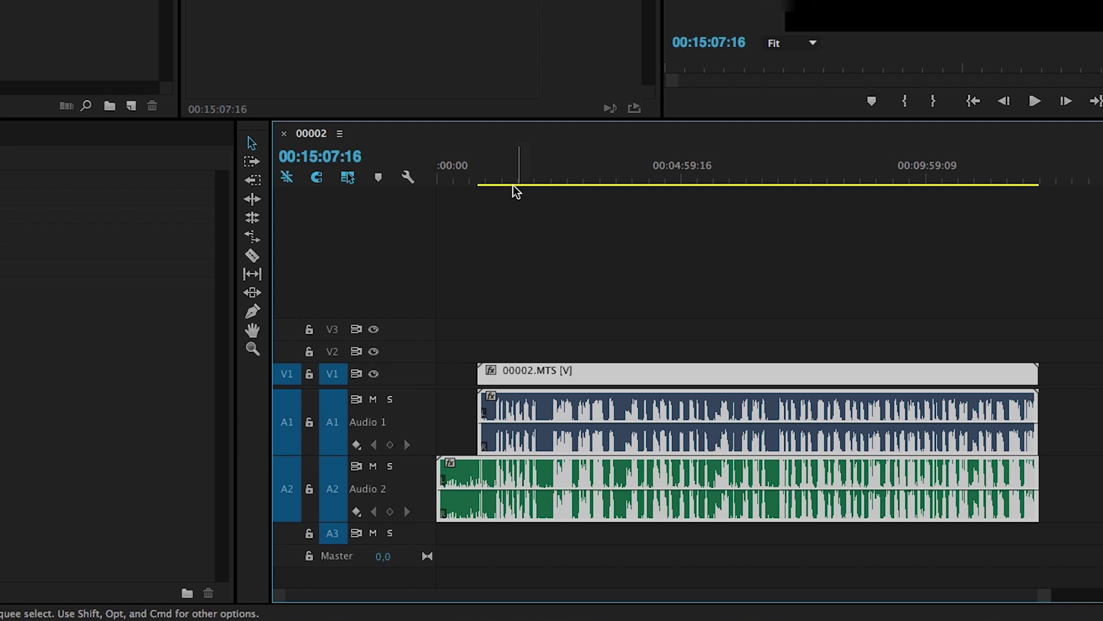
left_click_drag(516, 191, 490, 183)
left_click(1099, 480)
left_click(734, 513)
left_click(1089, 395)
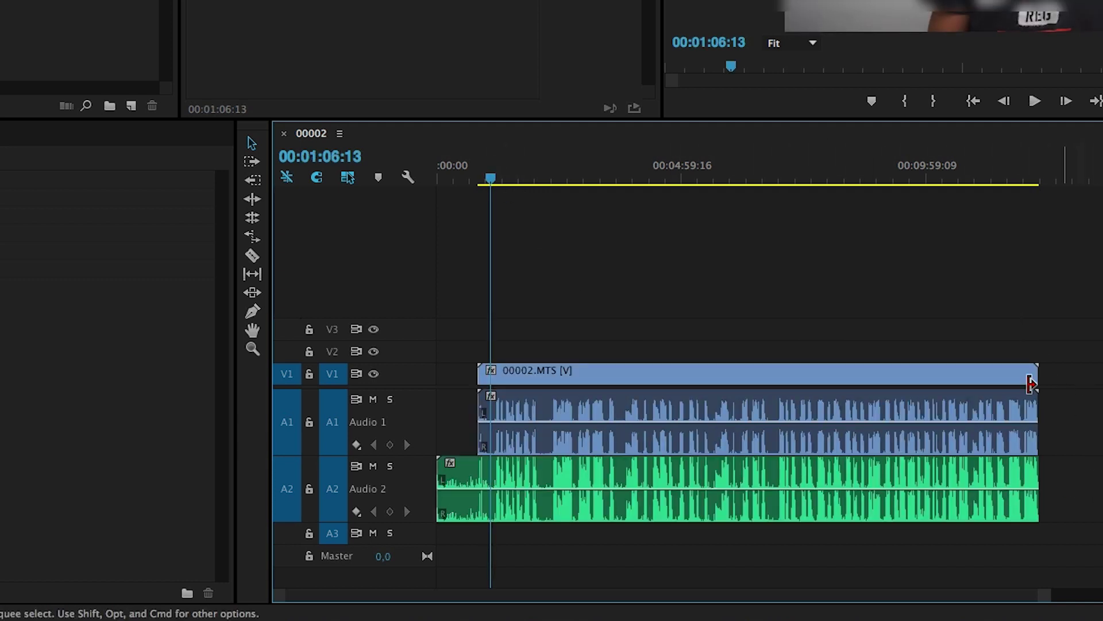
mouse_move(1046, 595)
left_mouse_down()
mouse_move(916, 614)
mouse_move(931, 595)
mouse_move(966, 598)
left_mouse_up()
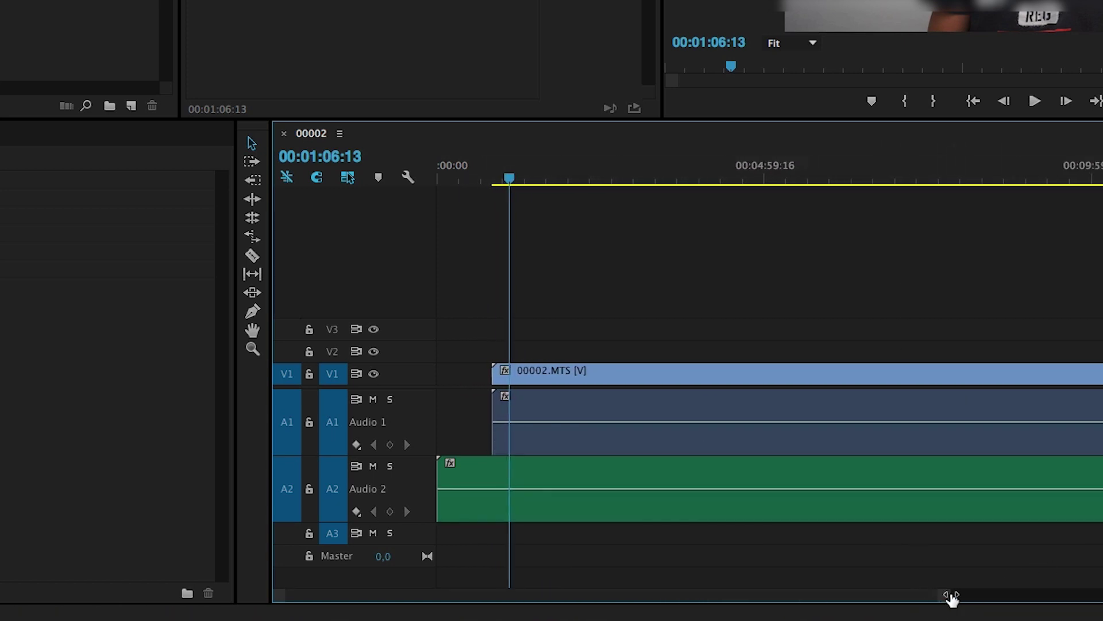